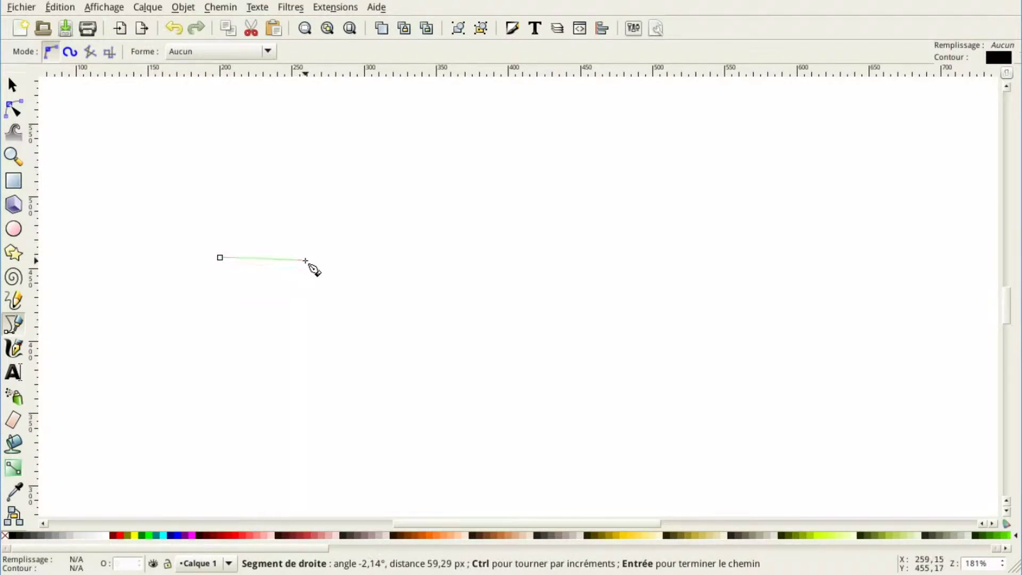
# Step: Draw a closed leaf outline with a short stem from straight Bézier segments and fill it with dark green
pyautogui.click(305, 261)
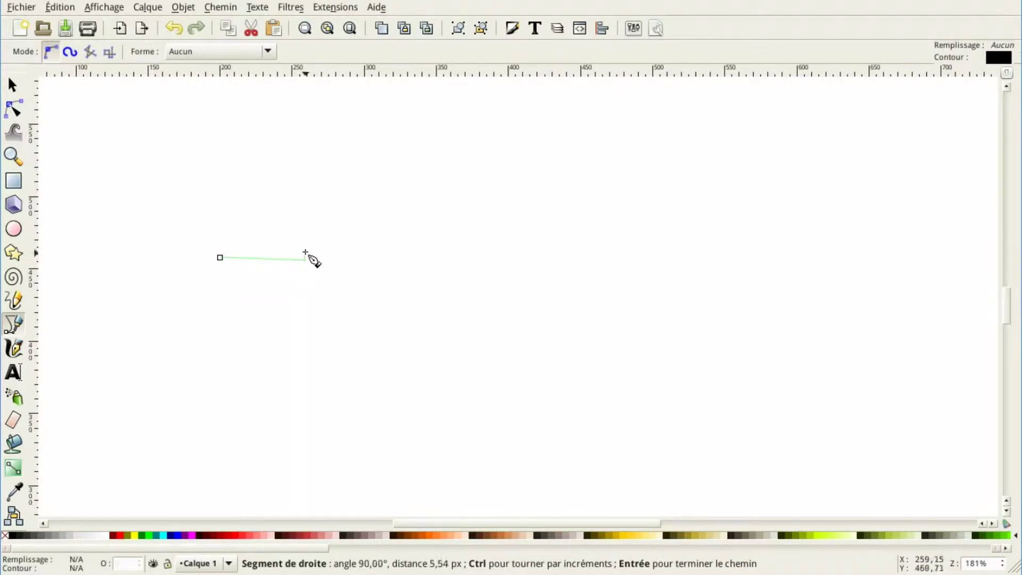
pyautogui.click(281, 214)
pyautogui.click(361, 163)
pyautogui.click(483, 171)
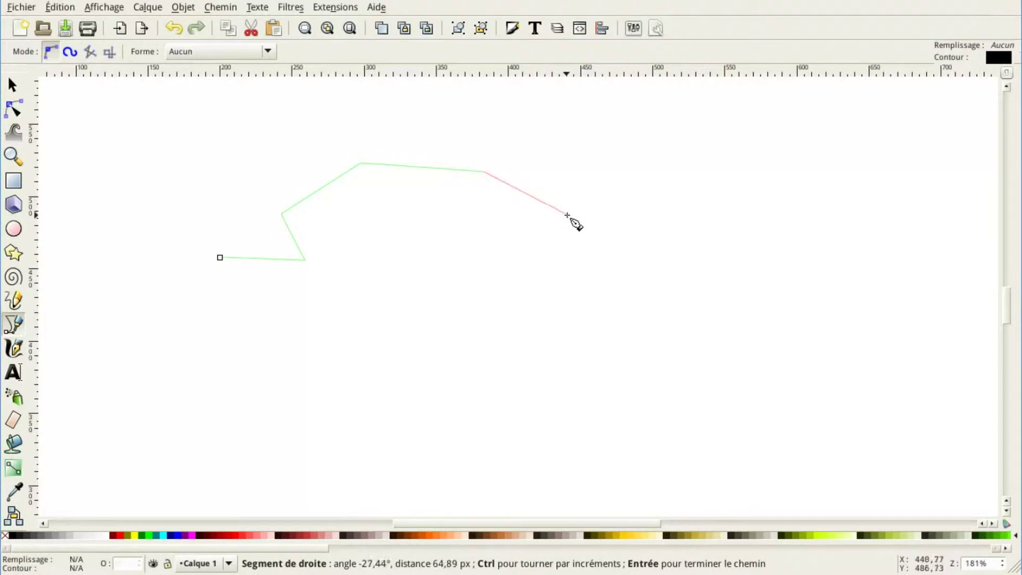
pyautogui.click(568, 221)
pyautogui.click(615, 281)
pyautogui.click(574, 356)
pyautogui.click(482, 403)
pyautogui.click(361, 403)
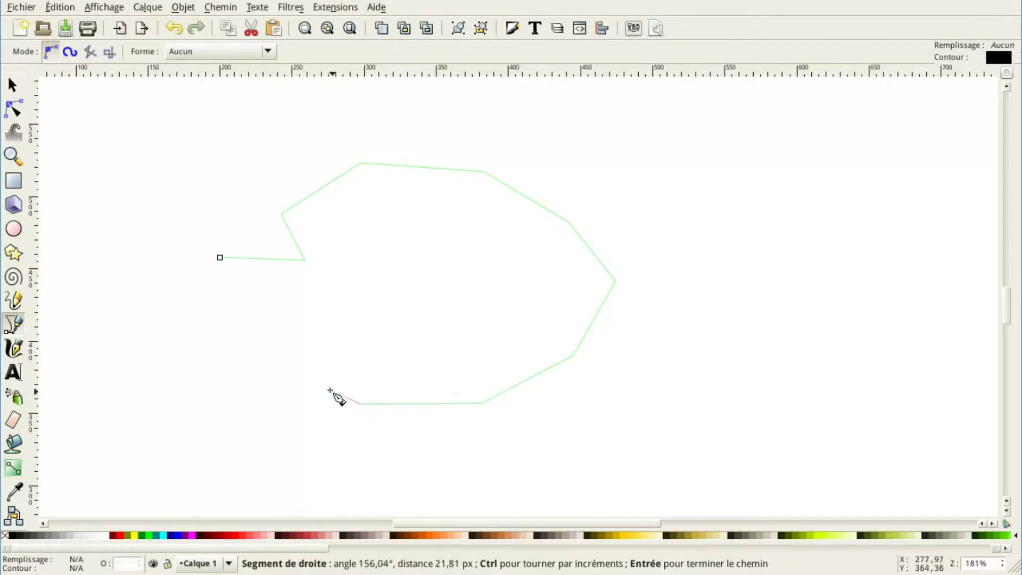
pyautogui.click(290, 359)
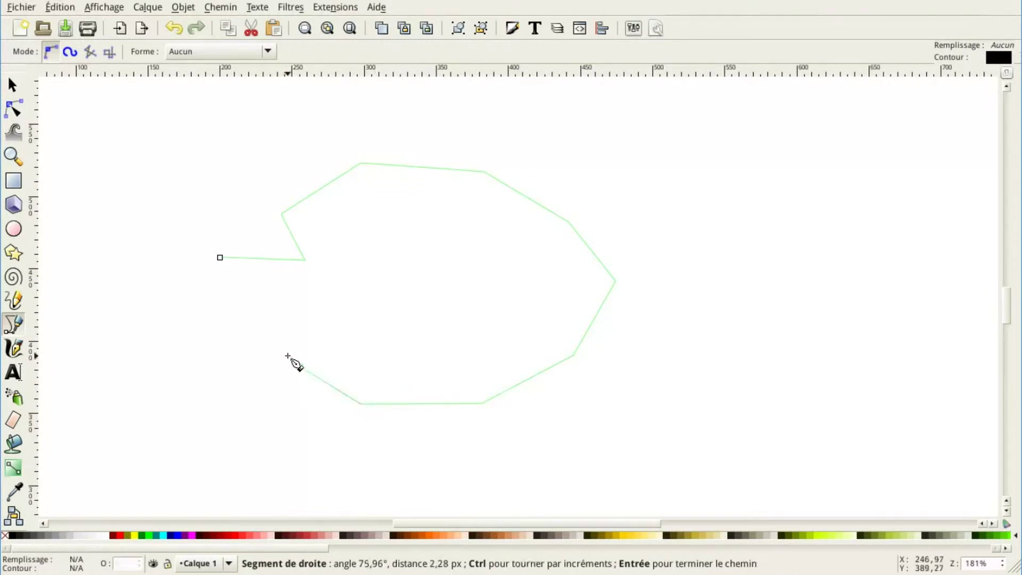
pyautogui.click(305, 272)
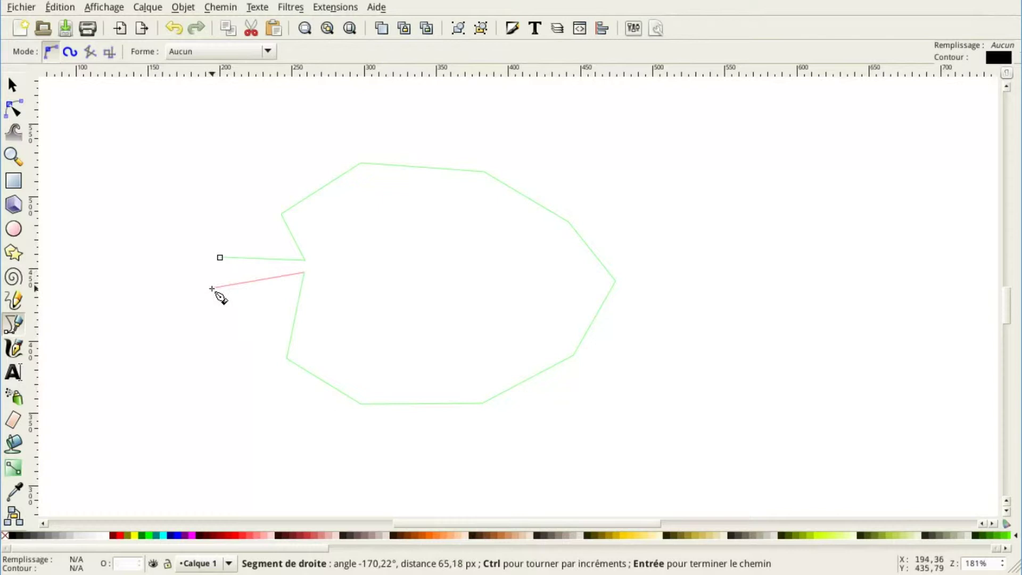
pyautogui.click(214, 286)
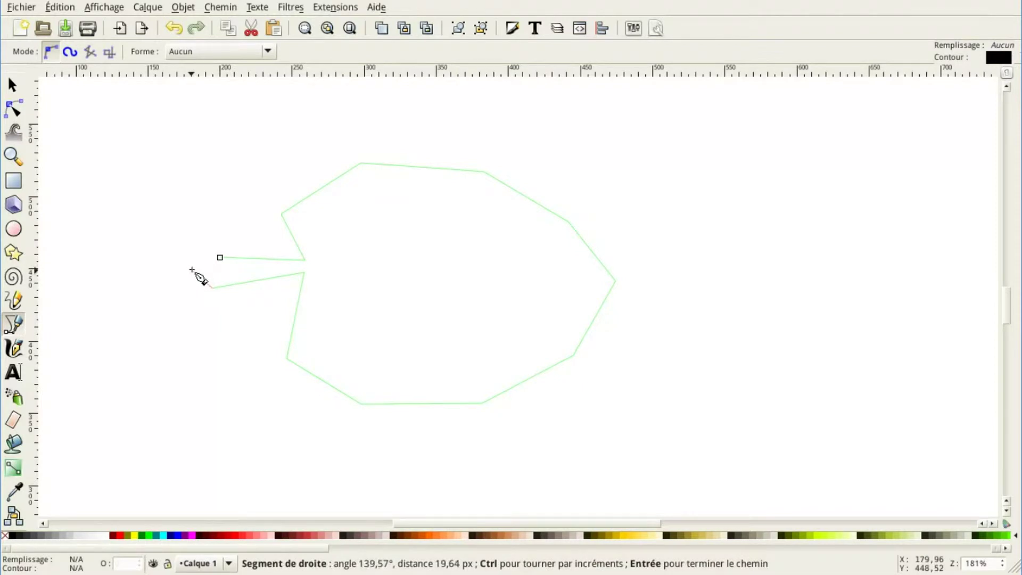
pyautogui.click(220, 258)
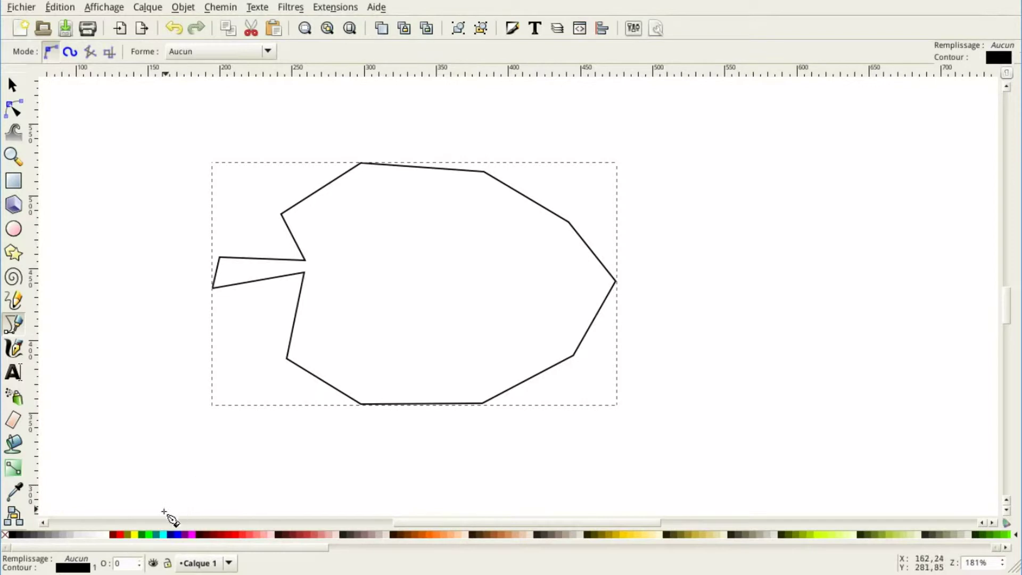
pyautogui.click(142, 535)
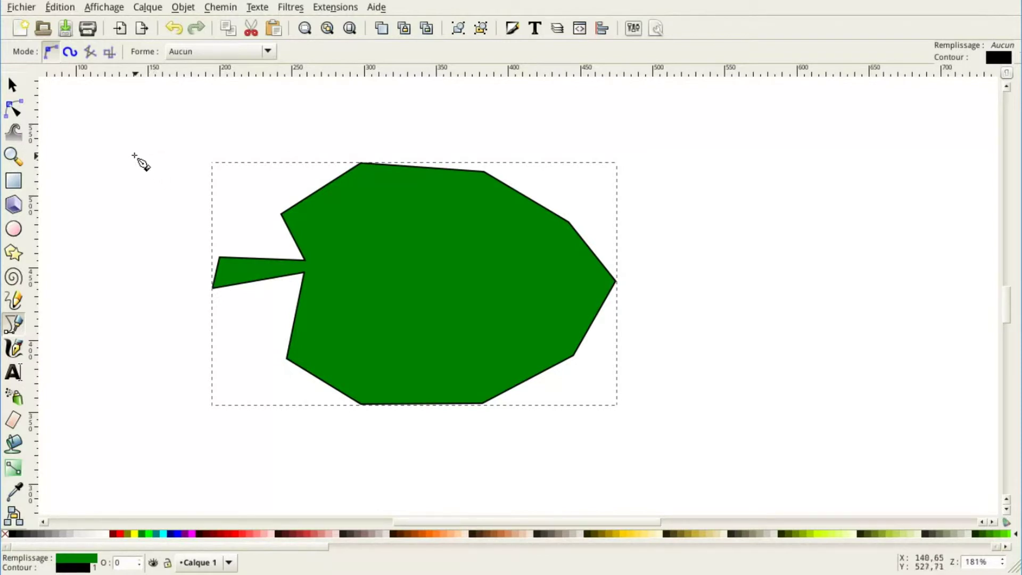
# Step: Shift the leaf's upper-left tip node slightly inward and bend the straight segments along the upper edge inward into curves
pyautogui.click(20, 116)
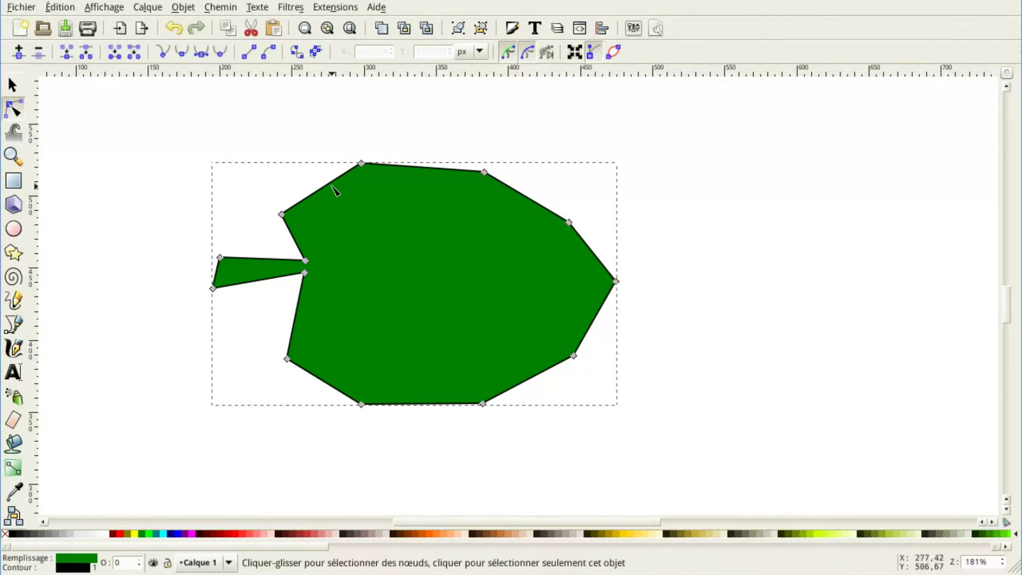
pyautogui.moveTo(361, 163)
pyautogui.mouseDown()
pyautogui.moveTo(359, 134)
pyautogui.moveTo(386, 164)
pyautogui.moveTo(372, 171)
pyautogui.mouseUp()
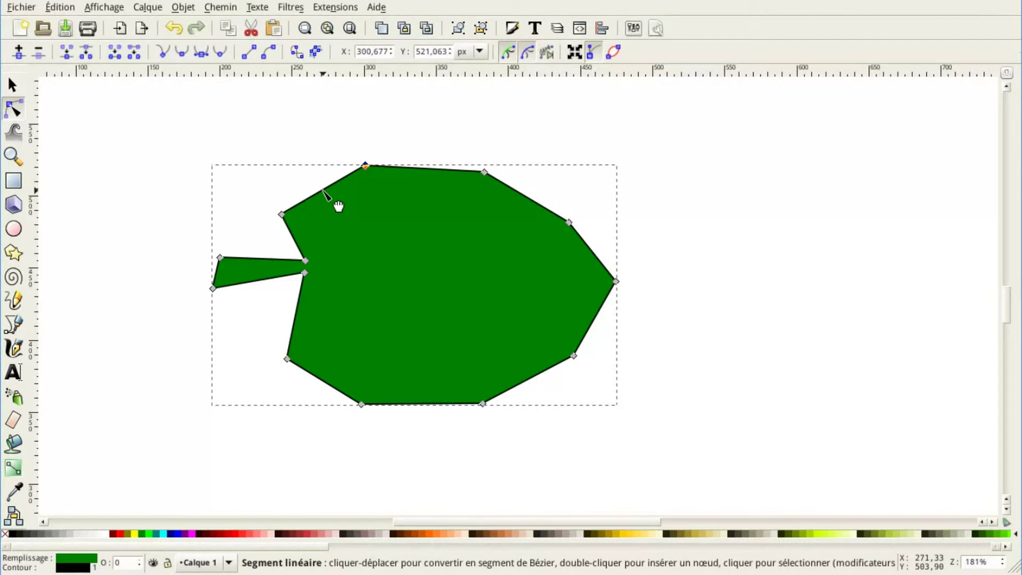
pyautogui.moveTo(325, 194); pyautogui.dragTo(346, 221)
pyautogui.moveTo(442, 170); pyautogui.dragTo(423, 209)
pyautogui.moveTo(529, 200); pyautogui.dragTo(517, 251)
pyautogui.moveTo(598, 259); pyautogui.dragTo(562, 291)
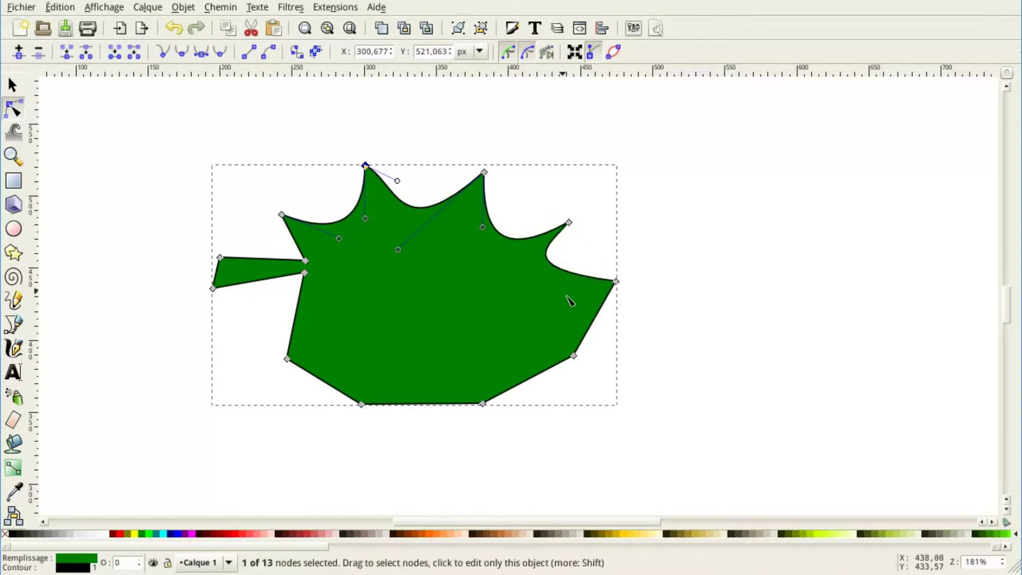
# Step: Bend the segments along the leaf's lower edge and beside the stem inward, forming pointed tips between concave curves
pyautogui.moveTo(593, 322); pyautogui.dragTo(548, 315)
pyautogui.moveTo(535, 375); pyautogui.dragTo(484, 340)
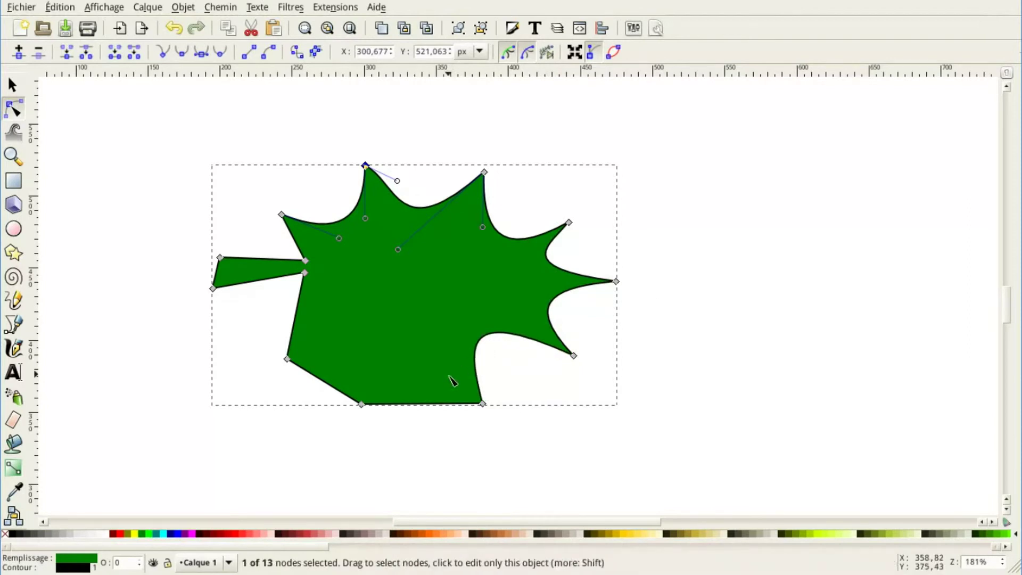
pyautogui.moveTo(433, 403); pyautogui.dragTo(417, 351)
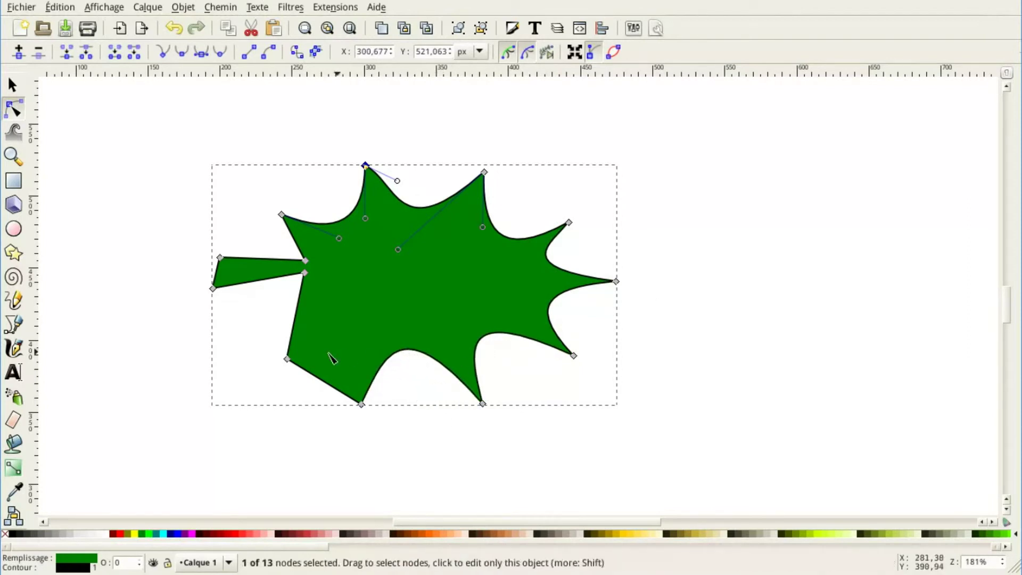
pyautogui.moveTo(331, 386); pyautogui.dragTo(344, 316)
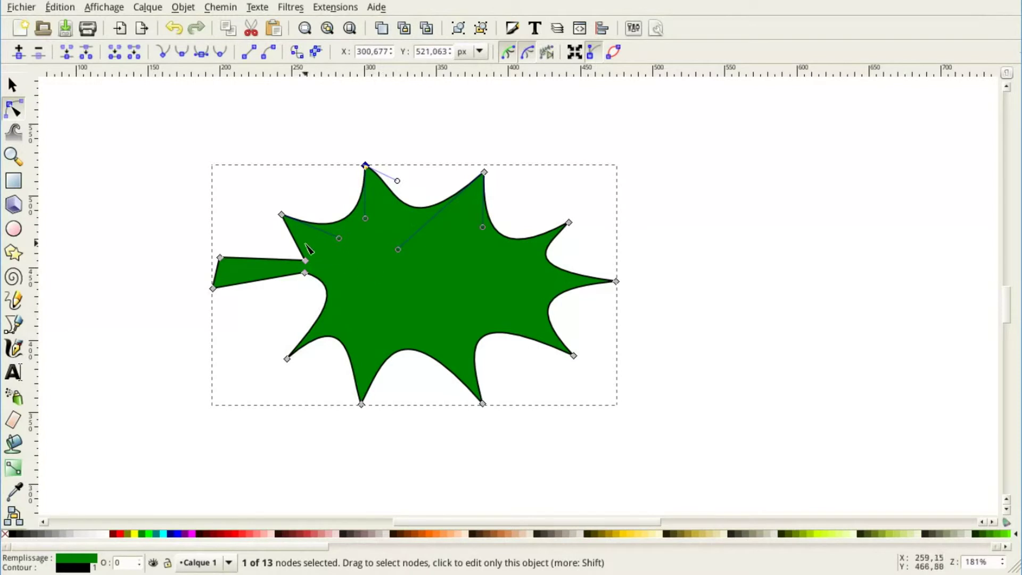
pyautogui.moveTo(298, 243); pyautogui.dragTo(330, 259)
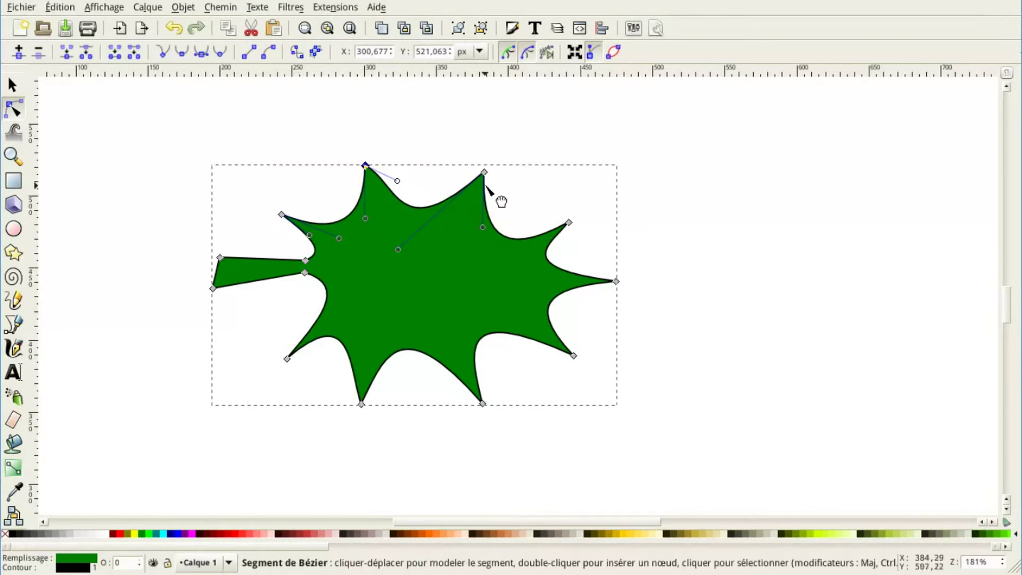
# Step: Move the leaf's upper-right tip slightly outward and shift both stem-end nodes together to lengthen the stem
pyautogui.moveTo(569, 222)
pyautogui.mouseDown()
pyautogui.moveTo(572, 199)
pyautogui.moveTo(573, 214)
pyautogui.mouseUp()
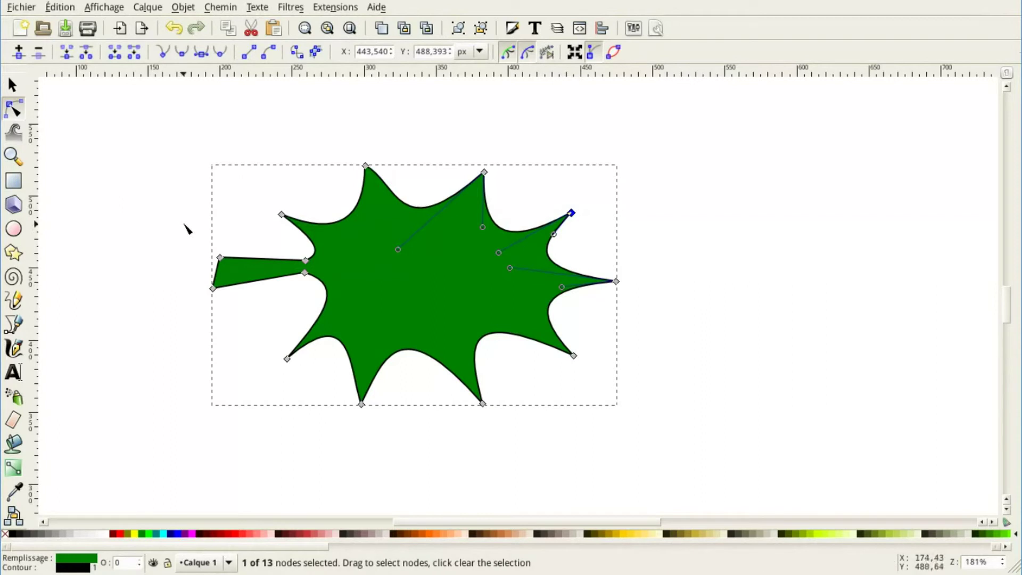
pyautogui.moveTo(180, 235); pyautogui.dragTo(254, 334)
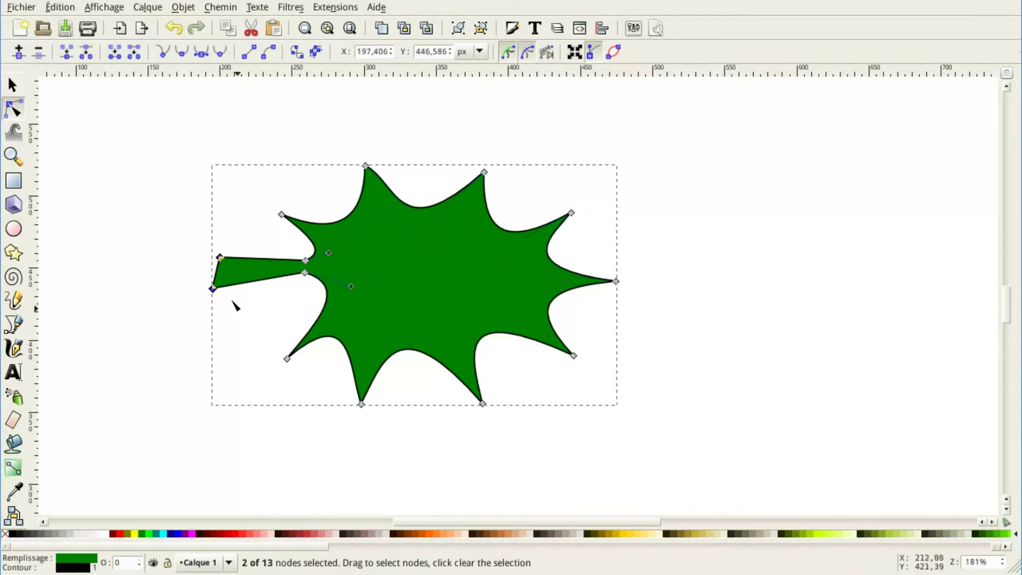
pyautogui.moveTo(215, 290)
pyautogui.mouseDown()
pyautogui.moveTo(89, 282)
pyautogui.moveTo(206, 286)
pyautogui.mouseUp()
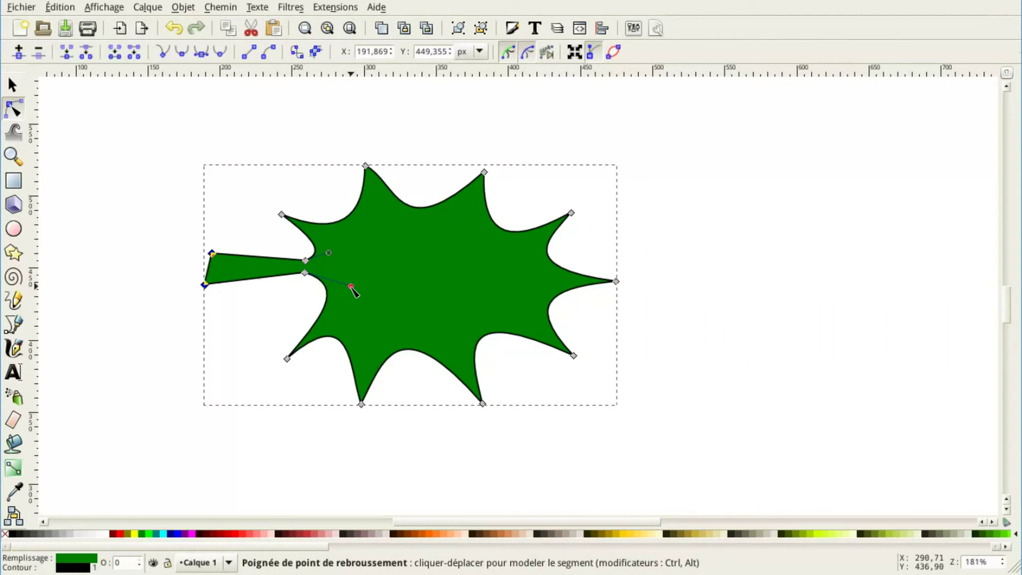
# Step: Adjust the curve handles at the stem's lower base node and at the upper tip right of centre
pyautogui.moveTo(351, 287)
pyautogui.mouseDown()
pyautogui.moveTo(327, 315)
pyautogui.moveTo(351, 288)
pyautogui.moveTo(349, 298)
pyautogui.mouseUp()
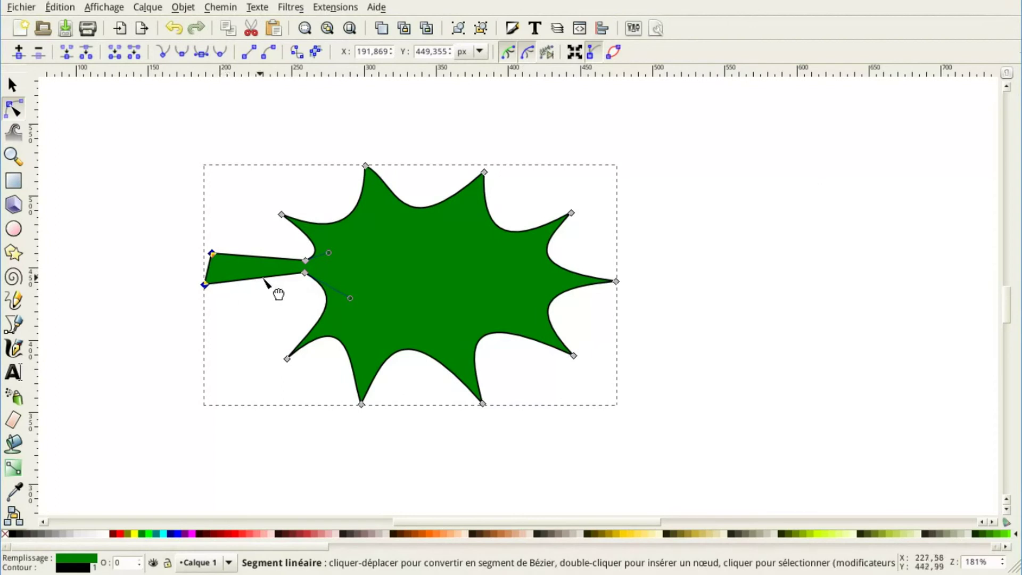
pyautogui.click(485, 173)
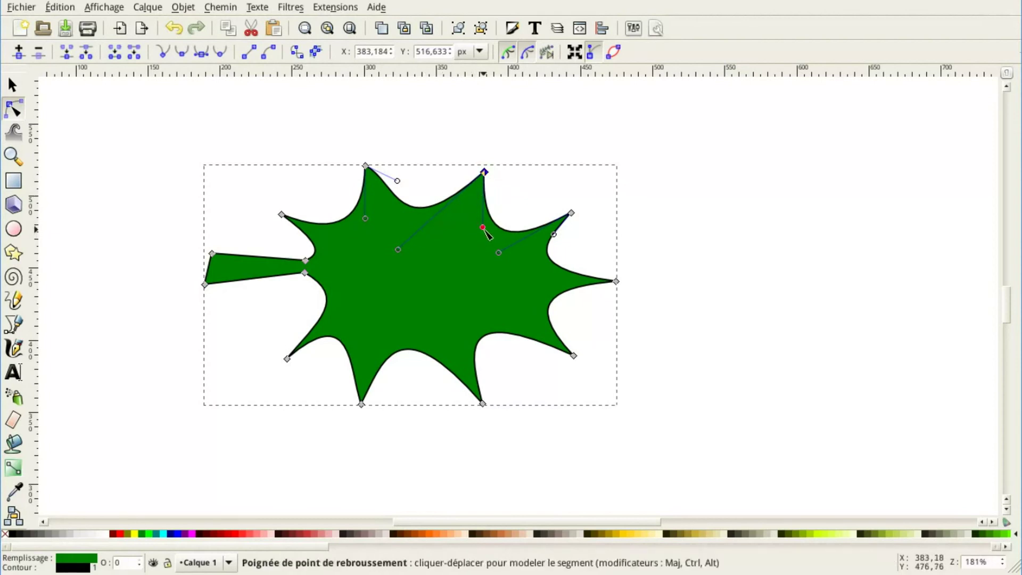
pyautogui.moveTo(483, 230)
pyautogui.mouseDown()
pyautogui.moveTo(470, 241)
pyautogui.moveTo(486, 238)
pyautogui.mouseUp()
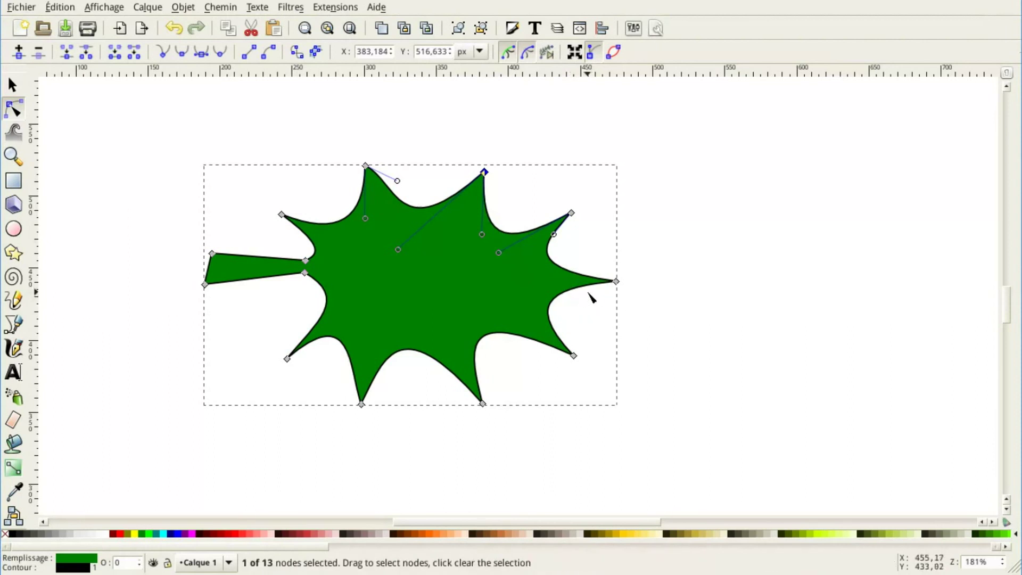